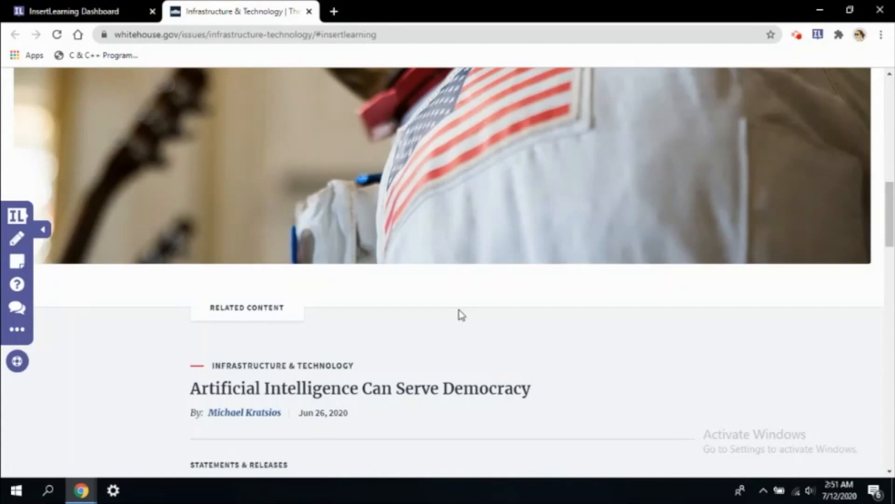
Return to the dashboard, open Resources > Tools to Embed, and browse the Top Tools and All Tools tables.
{"action": "scroll", "coordinate": [462, 315], "scroll_direction": "up", "scroll_amount": 15}
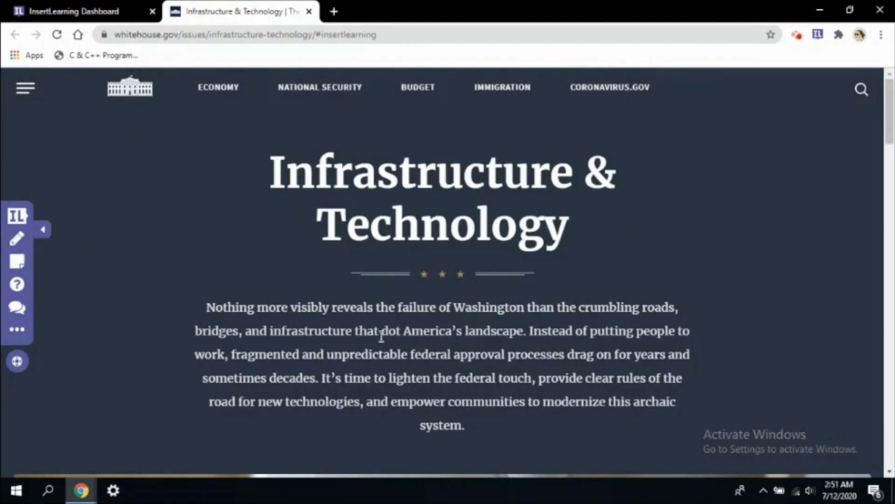
{"action": "scroll", "coordinate": [382, 335], "scroll_direction": "down", "scroll_amount": 7}
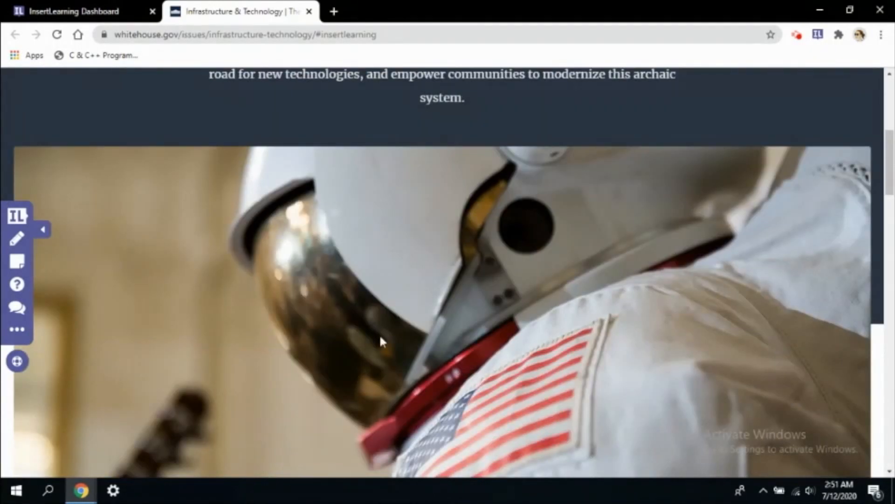
{"action": "scroll", "coordinate": [385, 343], "scroll_direction": "up", "scroll_amount": 7}
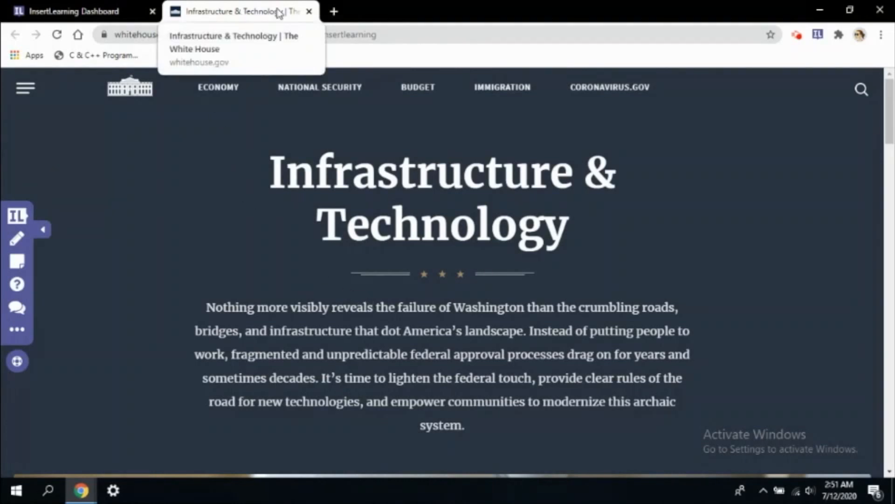
{"action": "left_click", "coordinate": [70, 10]}
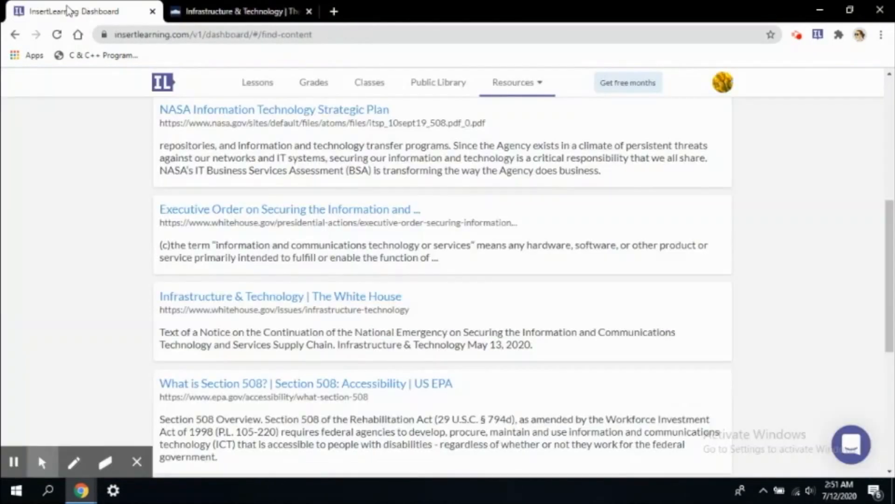
{"action": "left_click", "coordinate": [530, 90]}
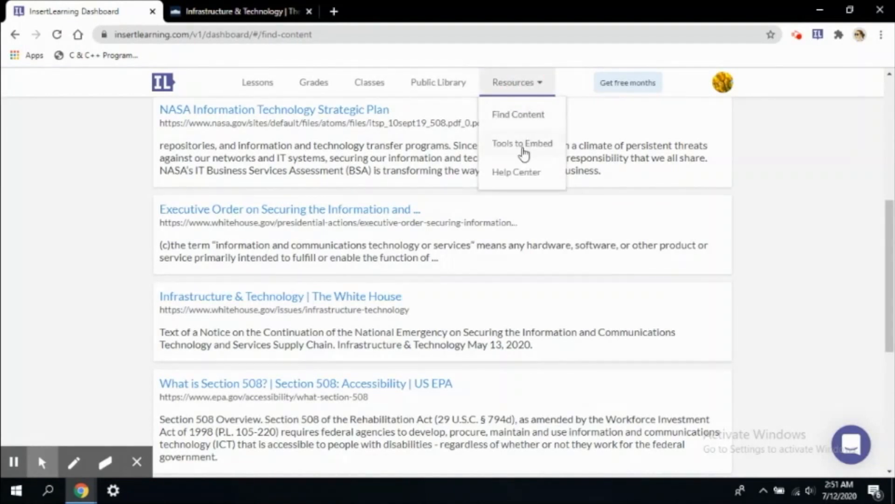
{"action": "left_click", "coordinate": [523, 148]}
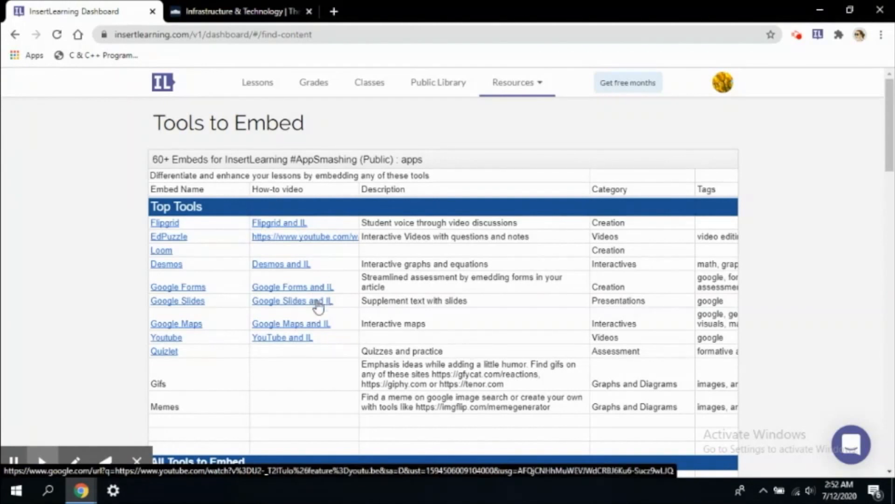
{"action": "scroll", "coordinate": [321, 307], "scroll_direction": "down", "scroll_amount": 1}
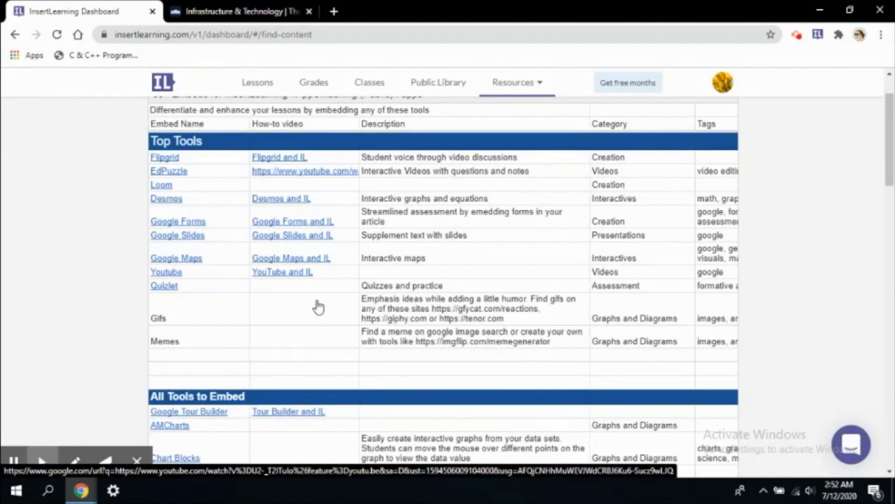
{"action": "scroll", "coordinate": [319, 307], "scroll_direction": "up", "scroll_amount": 1}
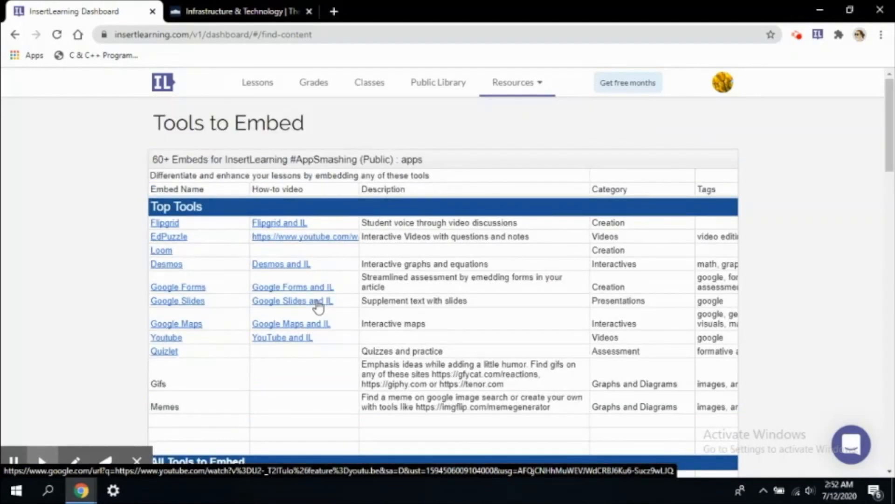
{"action": "scroll", "coordinate": [319, 307], "scroll_direction": "down", "scroll_amount": 4}
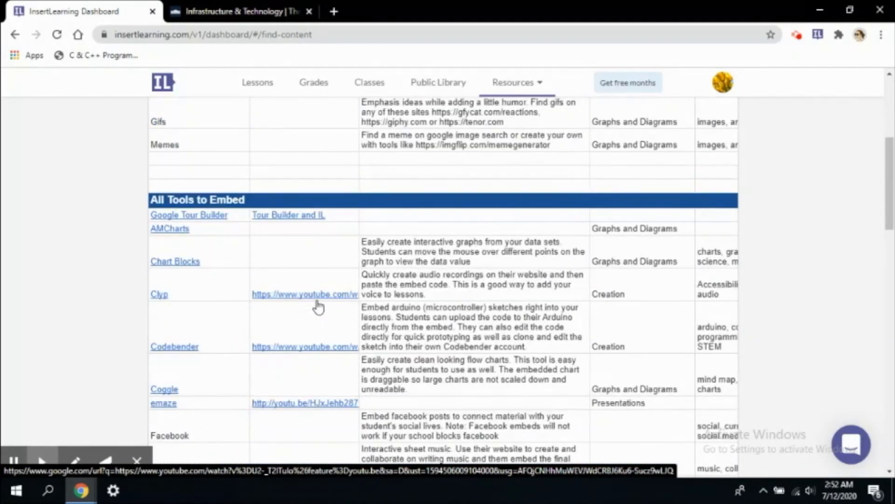
{"action": "scroll", "coordinate": [318, 307], "scroll_direction": "down", "scroll_amount": 2}
{"action": "scroll", "coordinate": [319, 307], "scroll_direction": "up", "scroll_amount": 6}
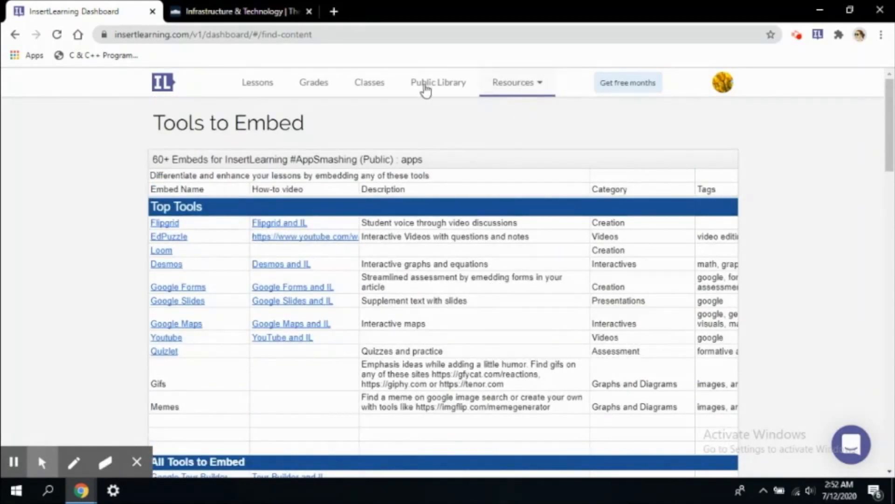
Open the Classes page and select the third class's code.
{"action": "left_click", "coordinate": [382, 83]}
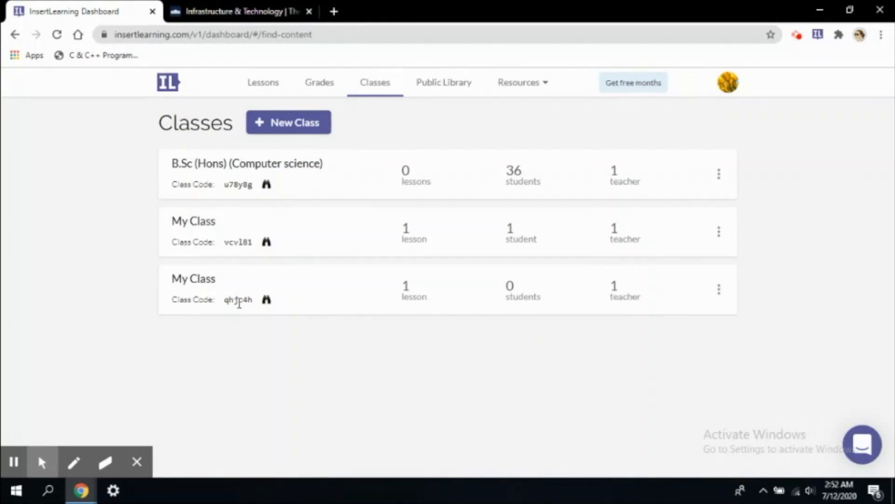
{"action": "double_click", "coordinate": [230, 301]}
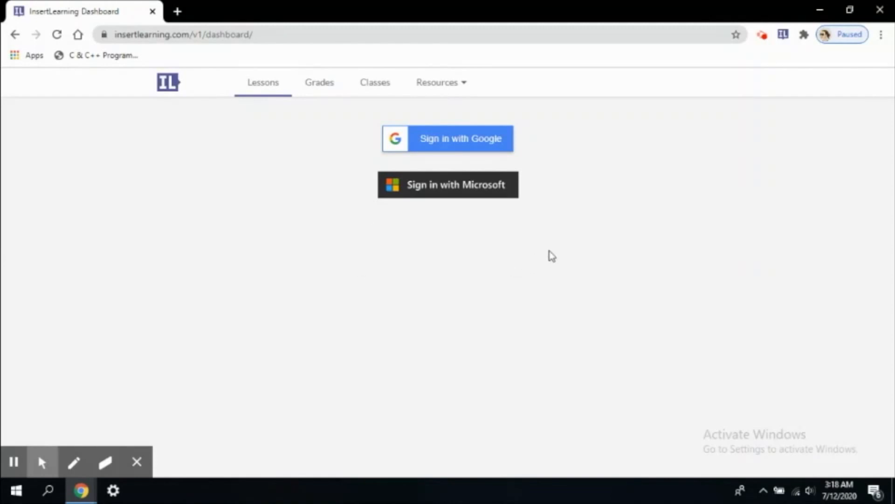
Sign in with Google using the student's test account and its password.
{"action": "left_click", "coordinate": [456, 142]}
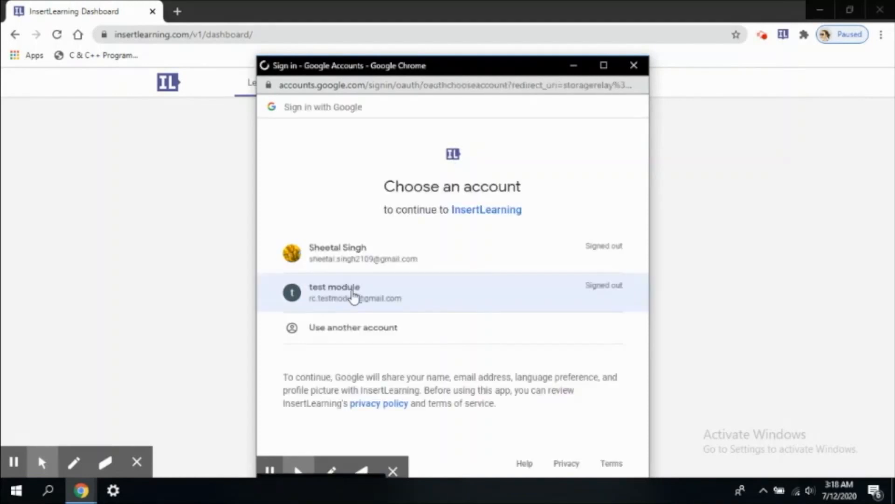
{"action": "left_click", "coordinate": [353, 293]}
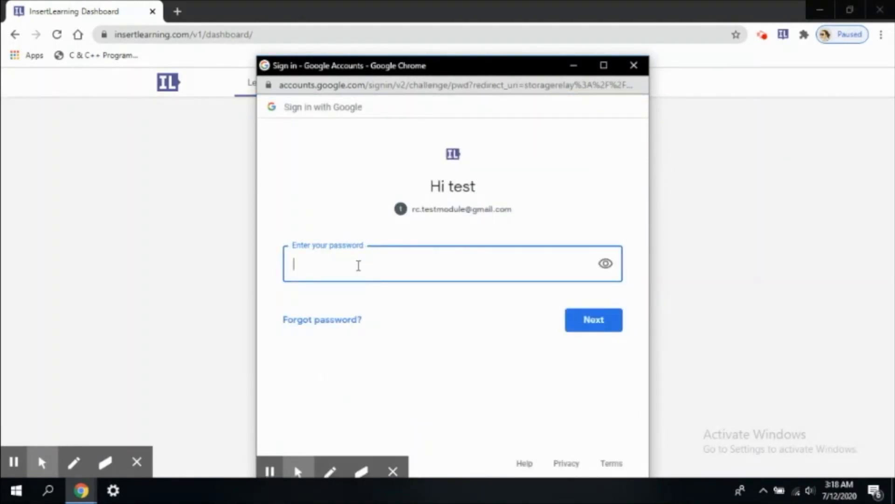
{"action": "type", "text": "••••••••••"}
{"action": "left_click", "coordinate": [598, 323]}
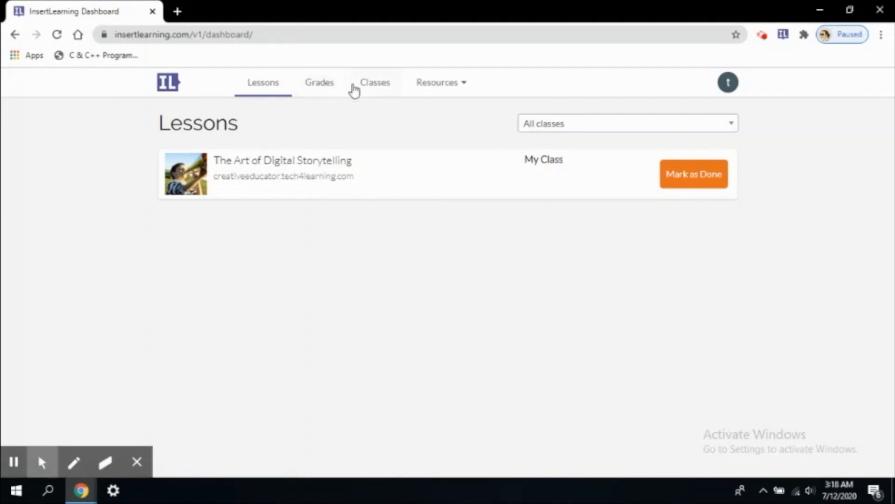
Switch between Classes and Lessons, ending on Classes showing My Class with 1 lesson.
{"action": "left_click", "coordinate": [369, 85]}
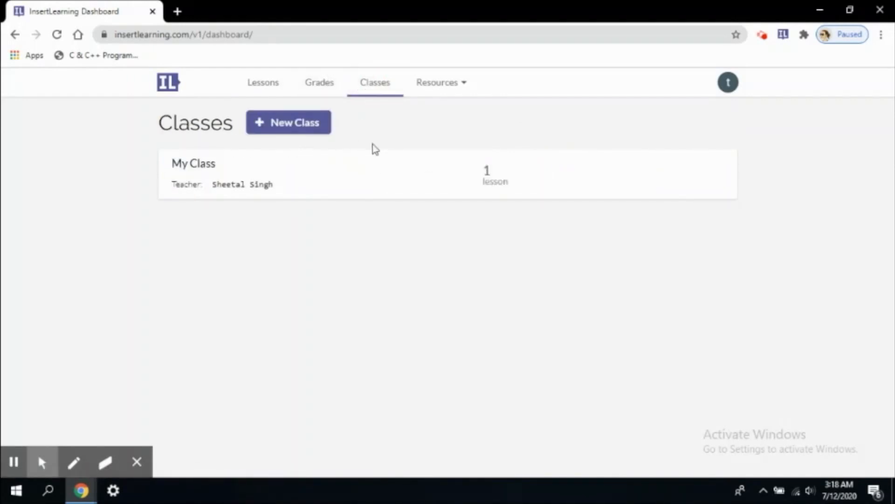
{"action": "left_click", "coordinate": [270, 82]}
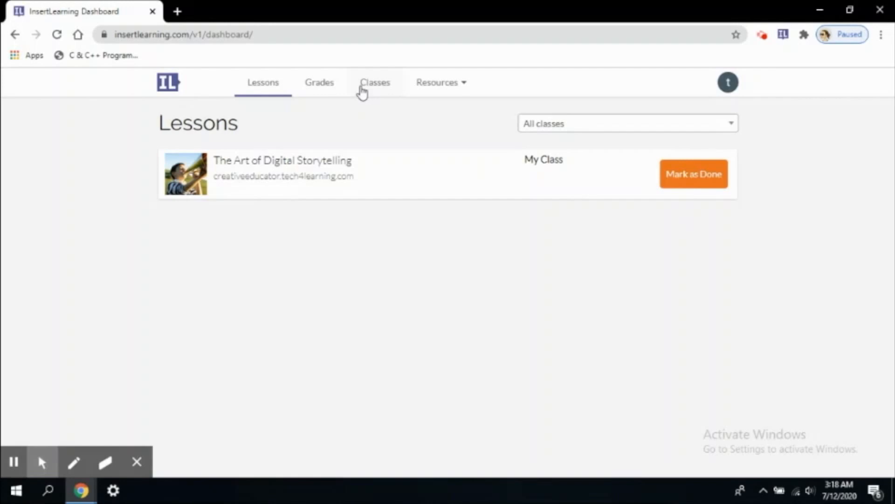
{"action": "left_click", "coordinate": [380, 90]}
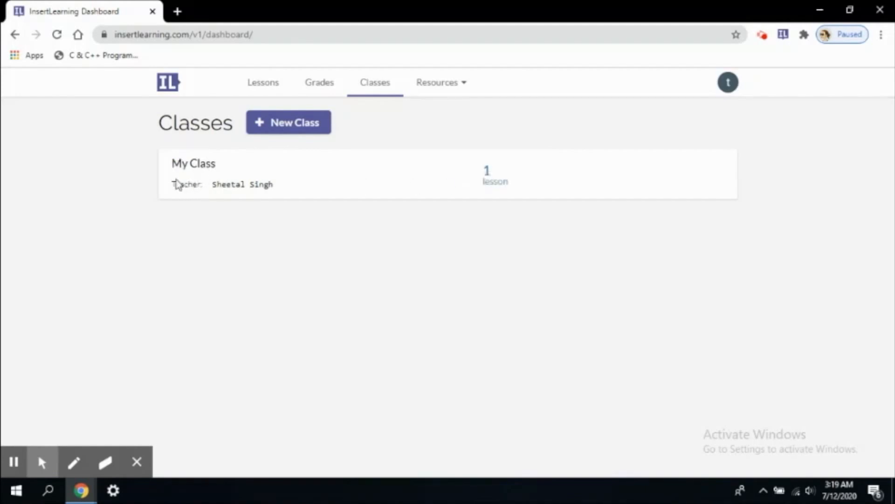
Enrol in a new class with the pasted class code, then show its Information and communications technology lesson.
{"action": "left_click", "coordinate": [290, 126]}
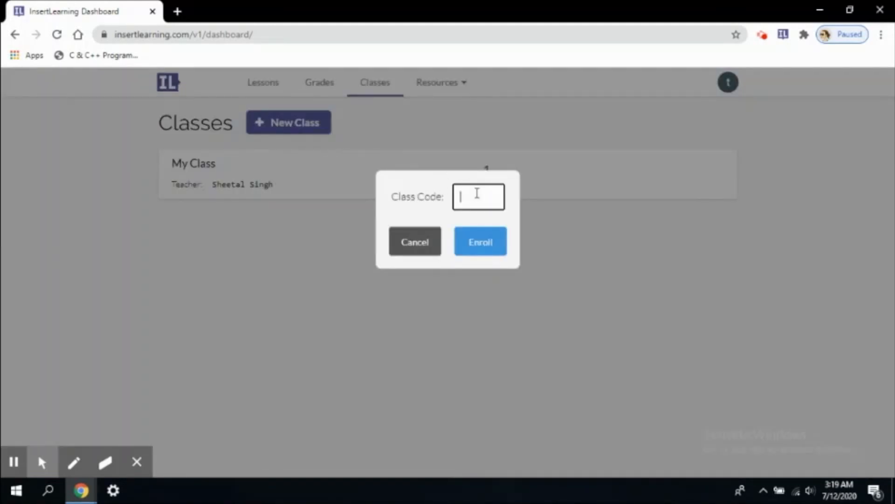
{"action": "left_click", "coordinate": [463, 196]}
{"action": "left_click", "coordinate": [487, 241]}
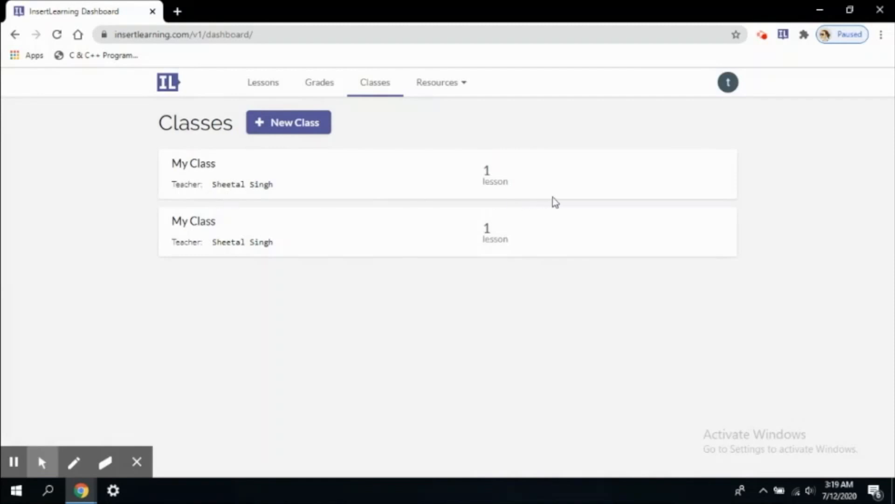
{"action": "left_click", "coordinate": [490, 187]}
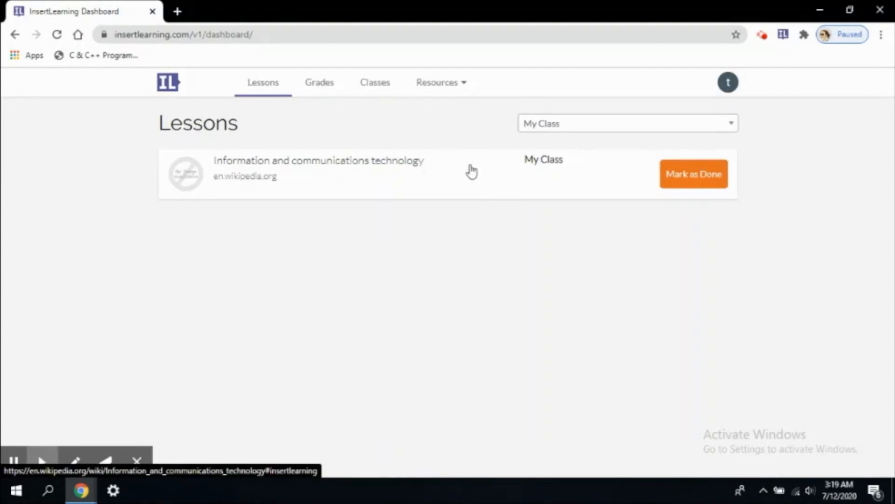
Open the ICT lesson, sign in so its annotations load, and view the green-highlighted note.
{"action": "left_click", "coordinate": [303, 168]}
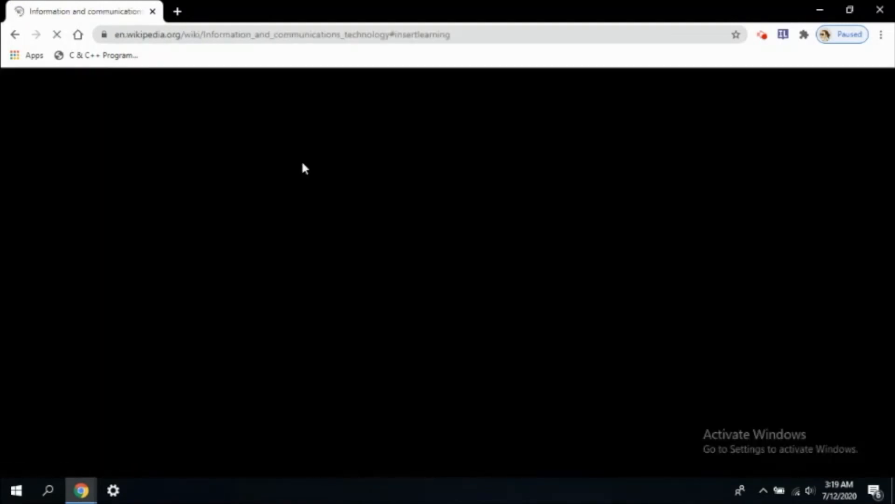
{"action": "scroll", "coordinate": [434, 279], "scroll_direction": "down", "scroll_amount": 7}
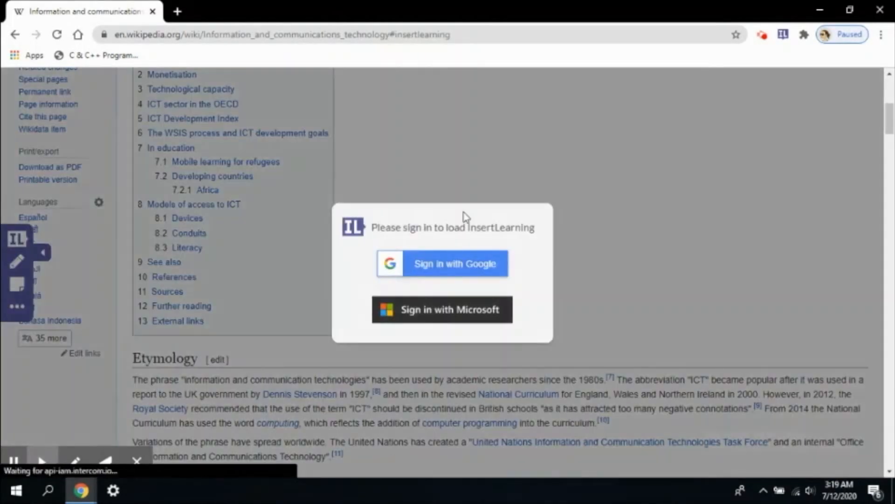
{"action": "left_click", "coordinate": [438, 264]}
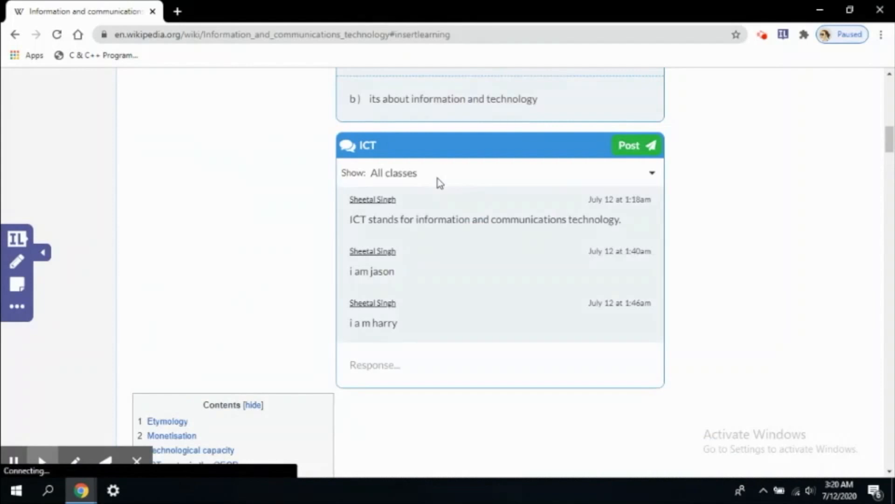
{"action": "scroll", "coordinate": [438, 177], "scroll_direction": "up", "scroll_amount": 14}
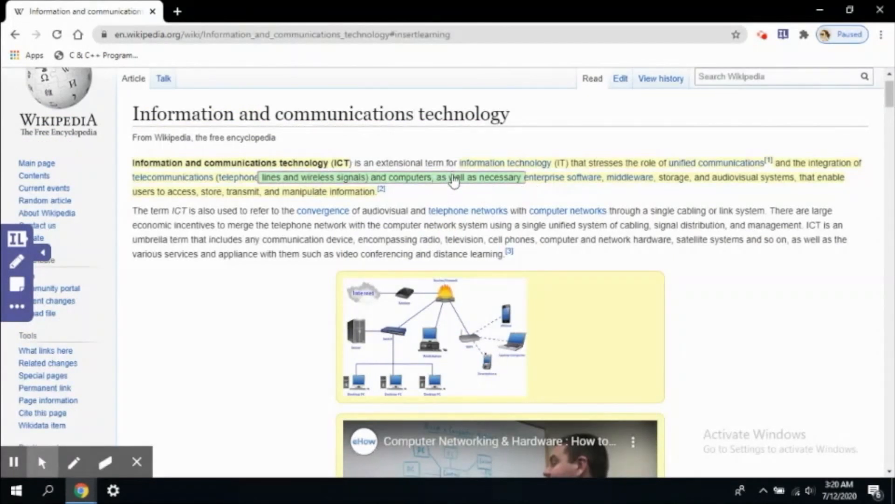
{"action": "left_click", "coordinate": [450, 185]}
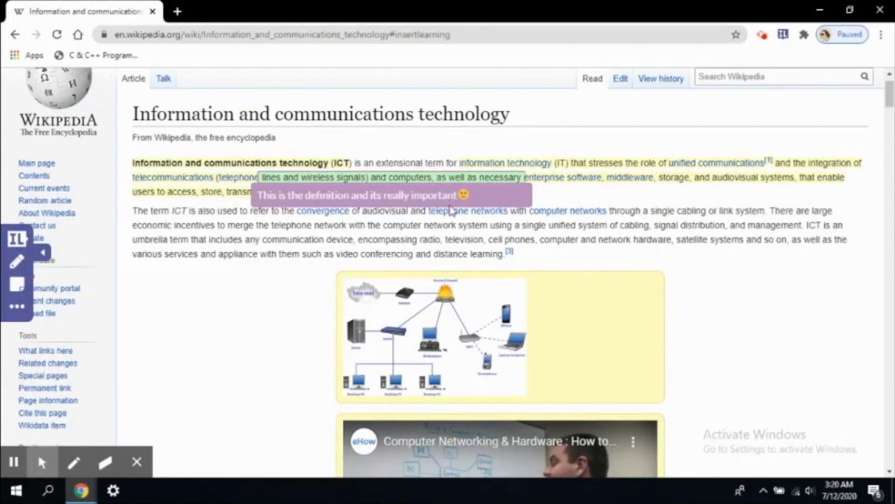
Answer the main-idea question with option b, 'its about information and technology'.
{"action": "scroll", "coordinate": [450, 210], "scroll_direction": "down", "scroll_amount": 10}
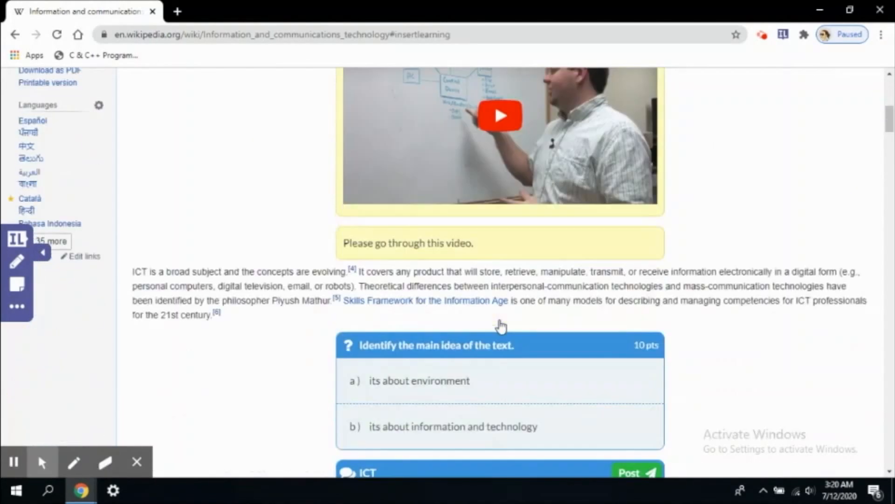
{"action": "scroll", "coordinate": [501, 326], "scroll_direction": "down", "scroll_amount": 3}
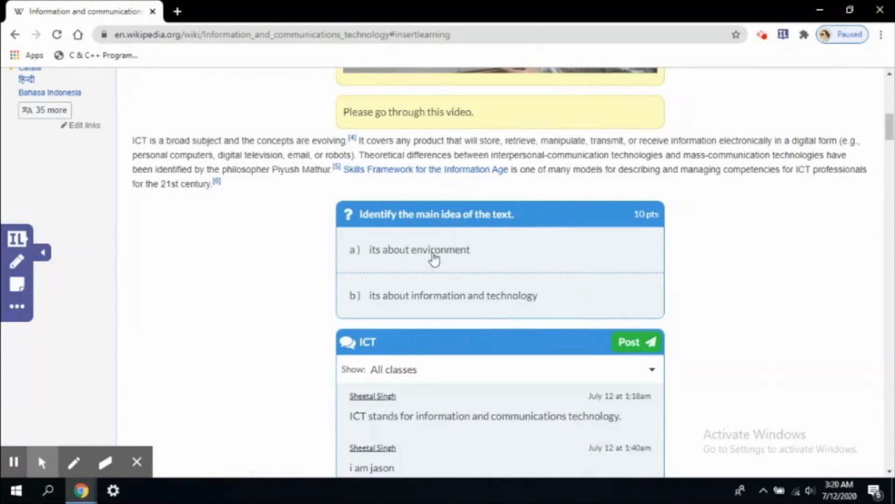
{"action": "left_click", "coordinate": [455, 296]}
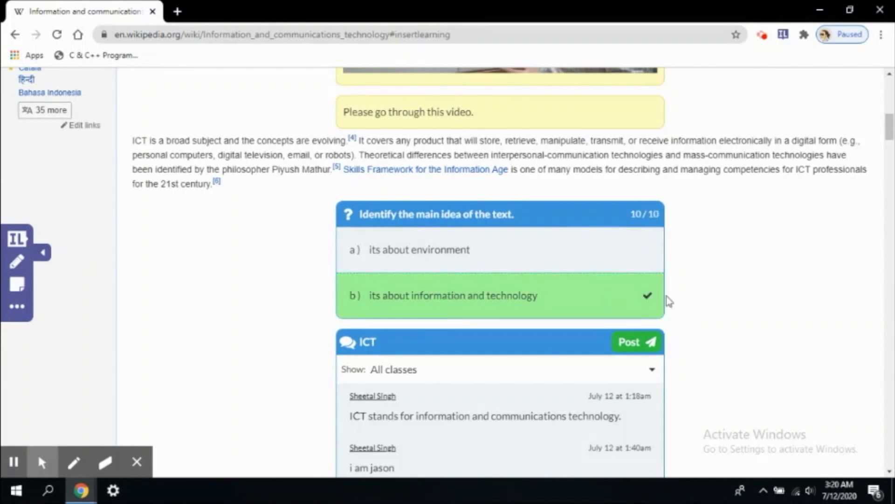
{"action": "scroll", "coordinate": [651, 224], "scroll_direction": "down", "scroll_amount": 4}
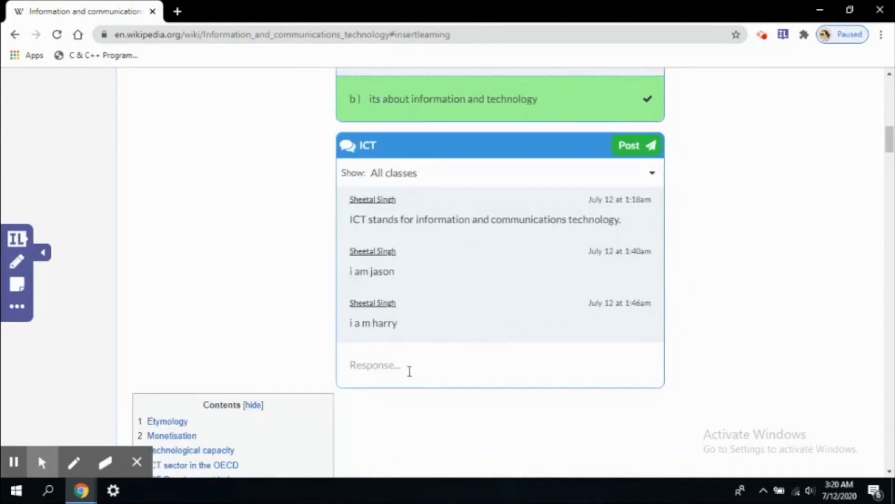
Post 'it is very useful nowadays.' in the ICT discussion, correcting the typo first.
{"action": "left_click", "coordinate": [398, 367]}
{"action": "type", "text": "it is very useful nowadsy"}
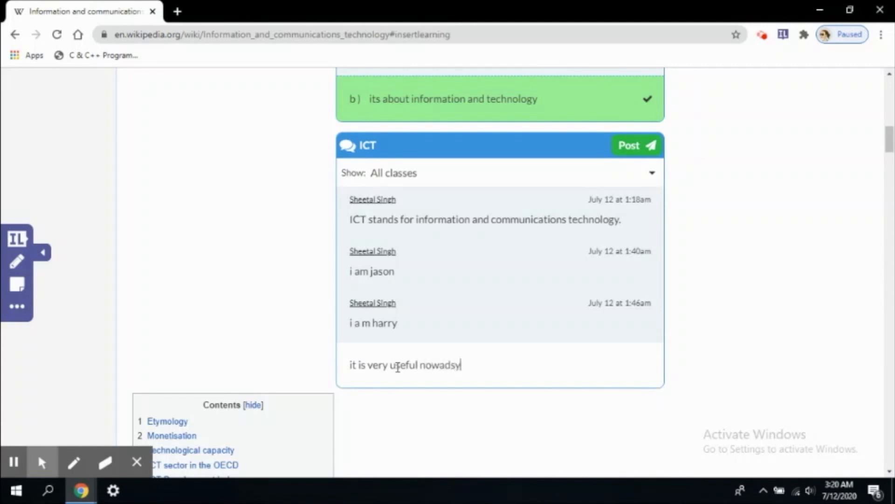
{"action": "key", "text": "BackSpace"}
{"action": "key", "text": "BackSpace"}
{"action": "type", "text": "days"}
{"action": "key", "text": "Return"}
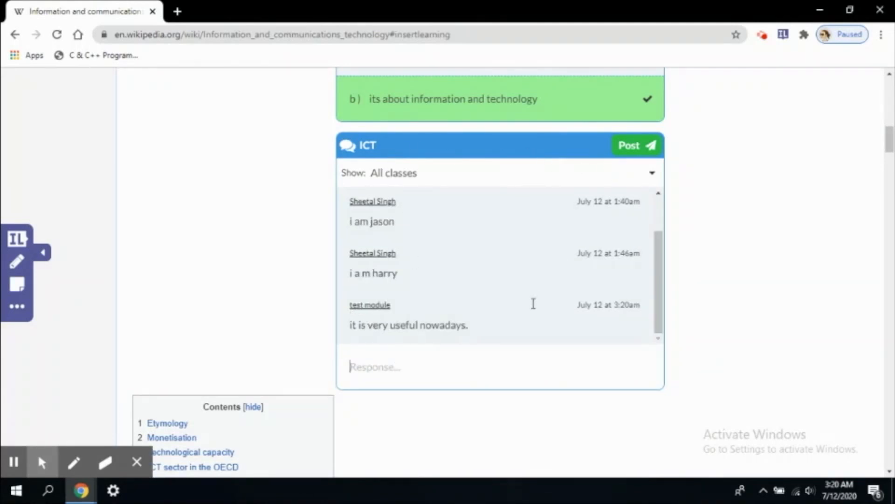
{"action": "scroll", "coordinate": [495, 330], "scroll_direction": "down", "scroll_amount": 4}
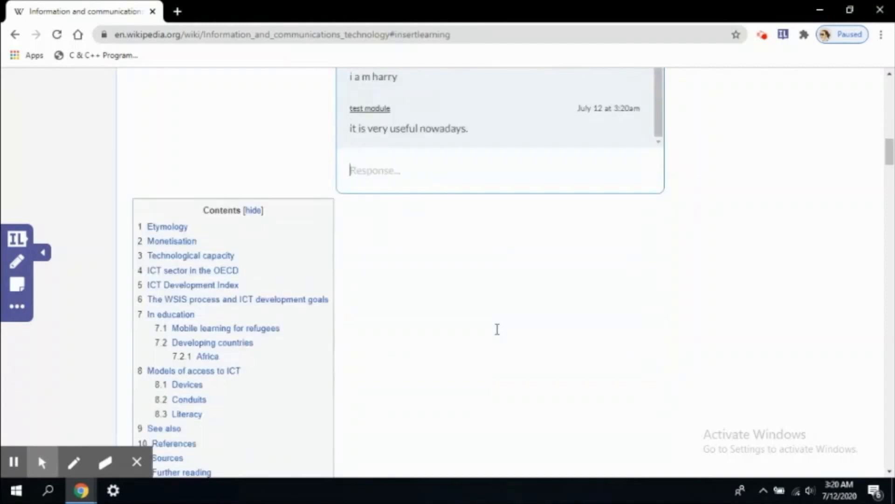
{"action": "scroll", "coordinate": [497, 329], "scroll_direction": "down", "scroll_amount": 8}
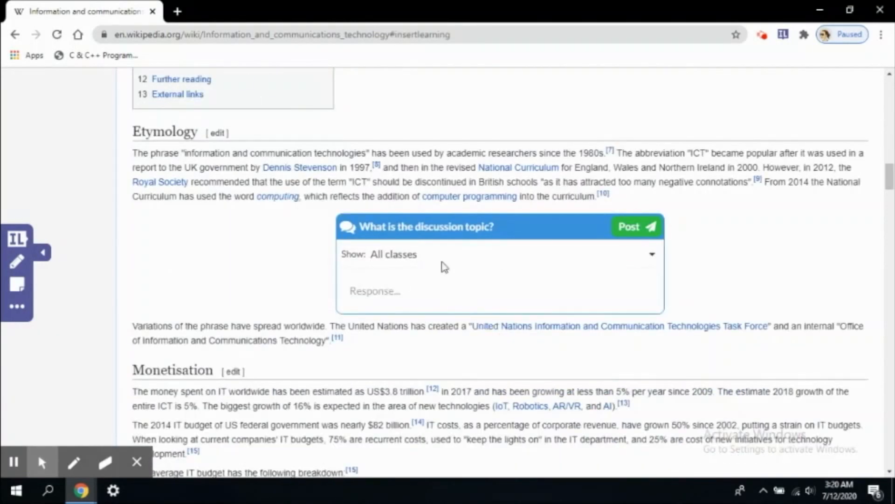
{"action": "scroll", "coordinate": [493, 266], "scroll_direction": "down", "scroll_amount": 4}
{"action": "scroll", "coordinate": [492, 264], "scroll_direction": "up", "scroll_amount": 20}
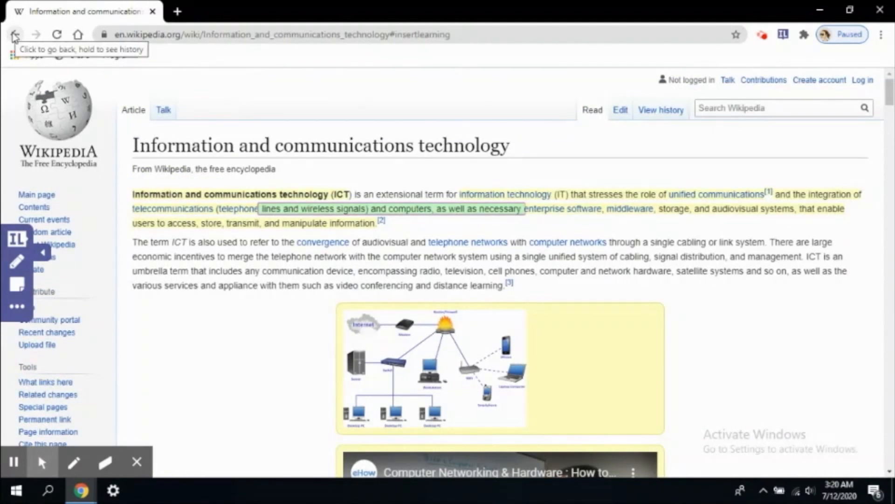
Mark the ICT lesson as Done for My Class in the IL panel, then go back to the dashboard.
{"action": "left_click", "coordinate": [17, 241]}
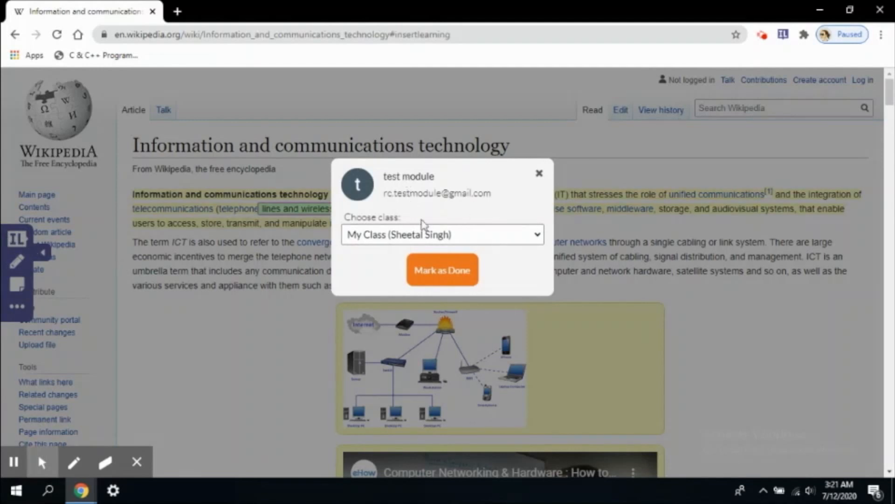
{"action": "left_click", "coordinate": [517, 231]}
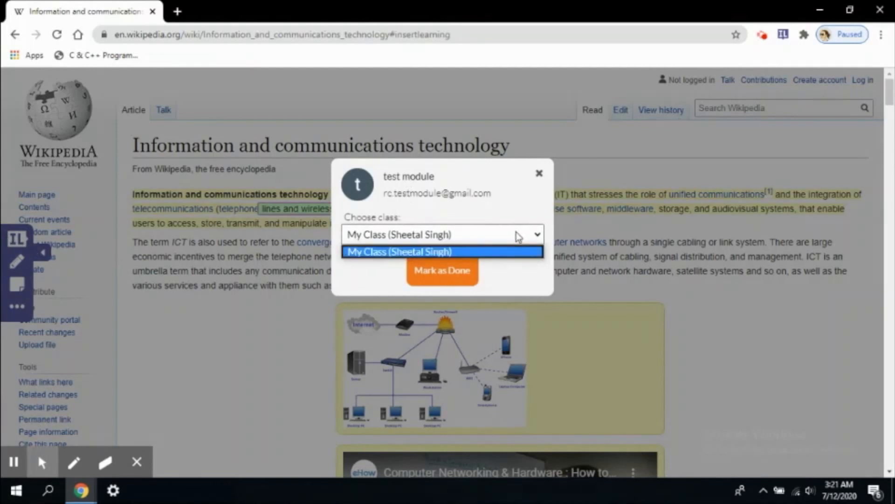
{"action": "left_click", "coordinate": [493, 251]}
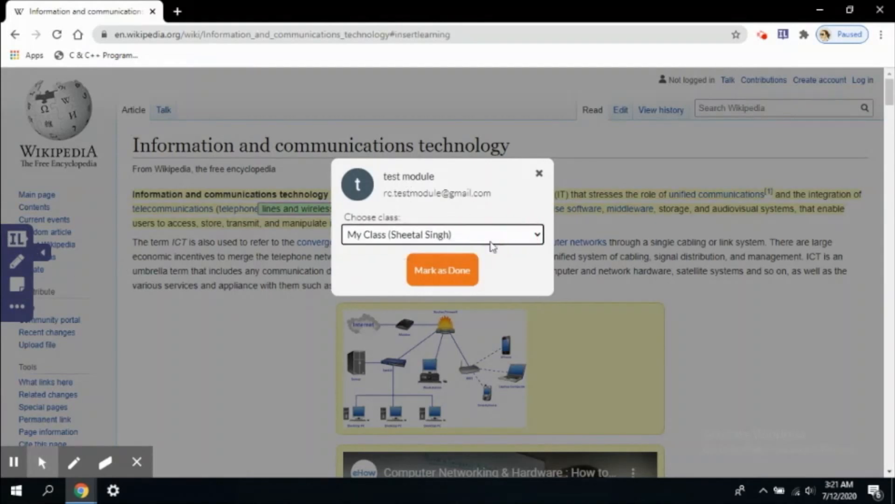
{"action": "left_click", "coordinate": [443, 275]}
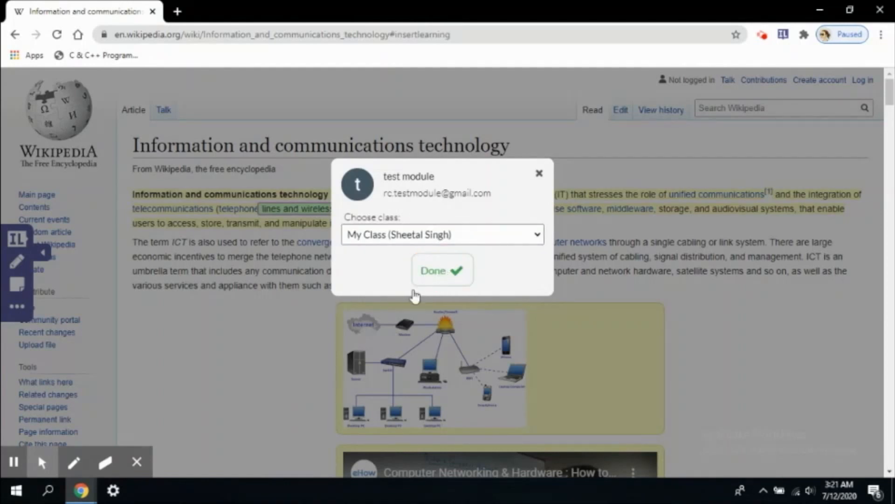
{"action": "left_click", "coordinate": [445, 273]}
{"action": "left_click", "coordinate": [449, 276]}
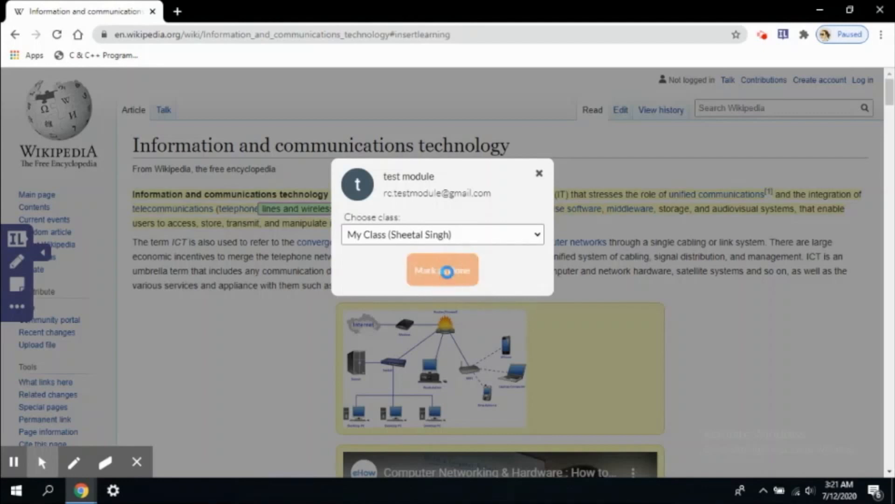
{"action": "left_click", "coordinate": [540, 175]}
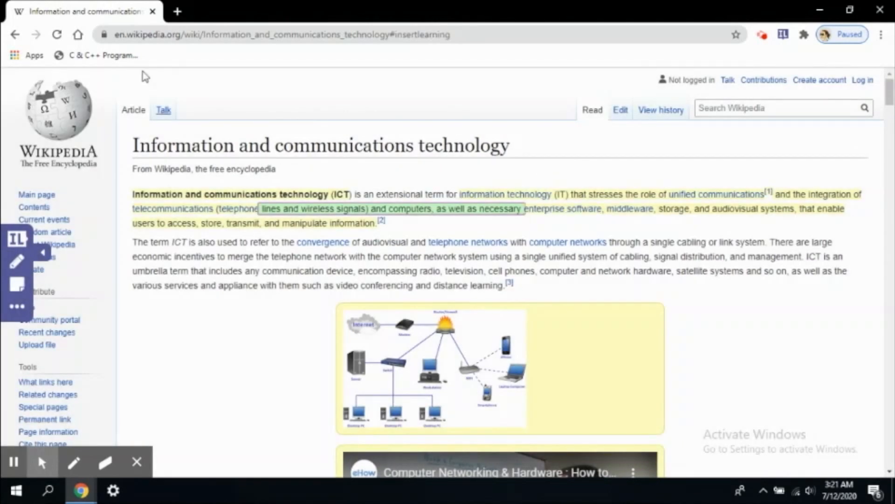
{"action": "left_click", "coordinate": [17, 35]}
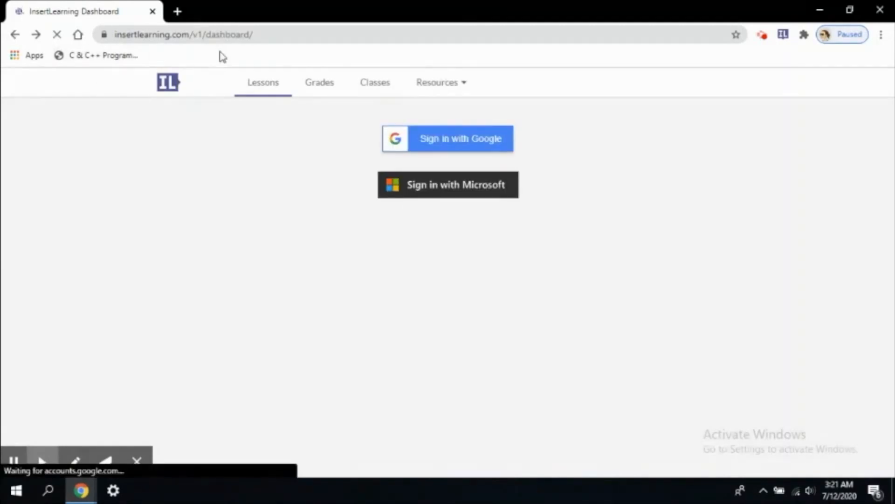
Sign in with Google so the Lessons page shows the ICT lesson as Done.
{"action": "left_click", "coordinate": [446, 139]}
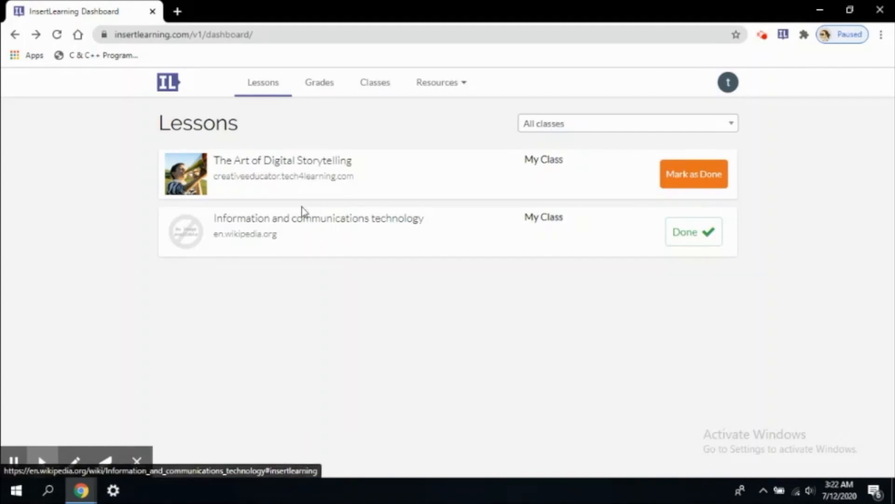
Show Grades for the second My Class's ICT lesson, scoring 100%, then list the classes.
{"action": "left_click", "coordinate": [304, 89]}
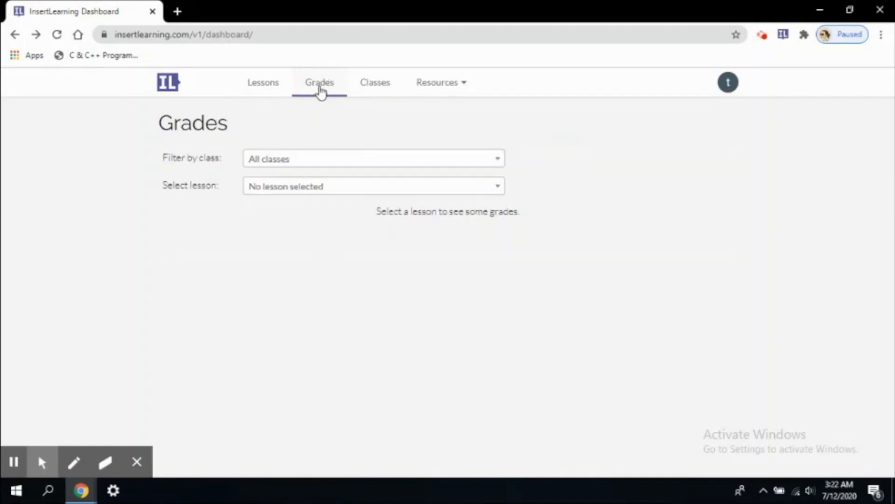
{"action": "left_click", "coordinate": [335, 159]}
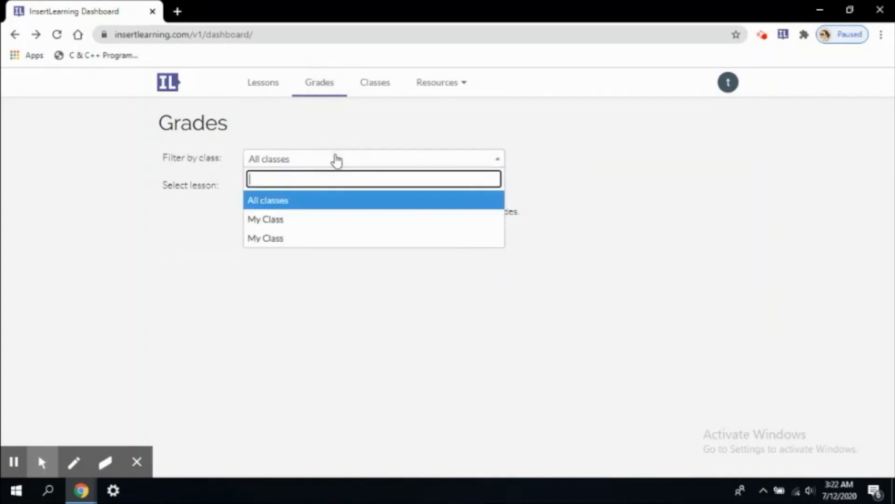
{"action": "left_click", "coordinate": [324, 223]}
{"action": "left_click", "coordinate": [324, 189]}
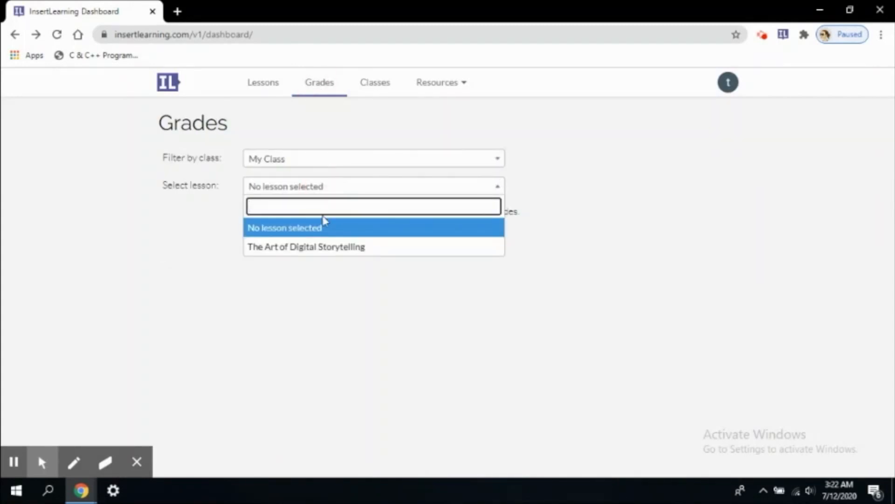
{"action": "left_click", "coordinate": [308, 163]}
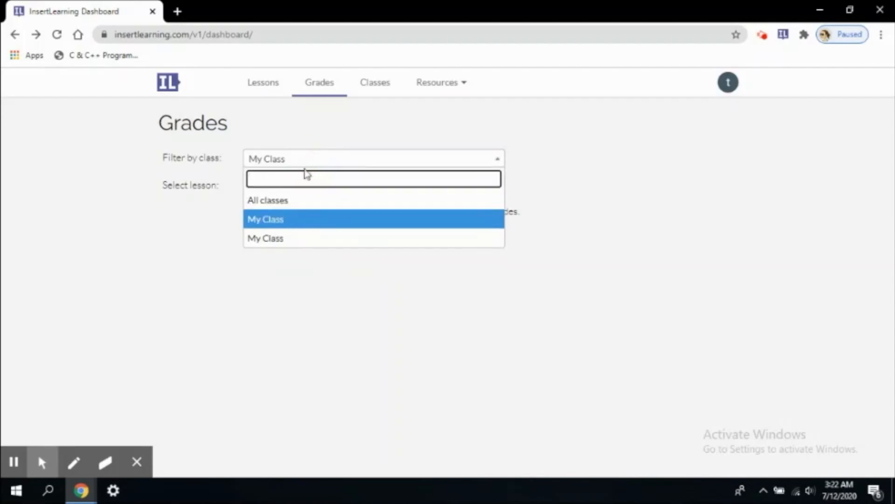
{"action": "left_click", "coordinate": [300, 238]}
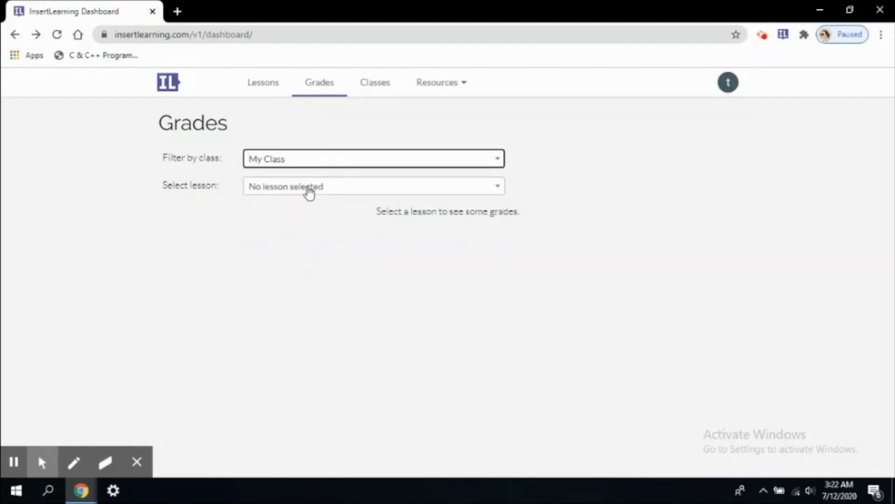
{"action": "left_click", "coordinate": [309, 186]}
{"action": "left_click", "coordinate": [301, 245]}
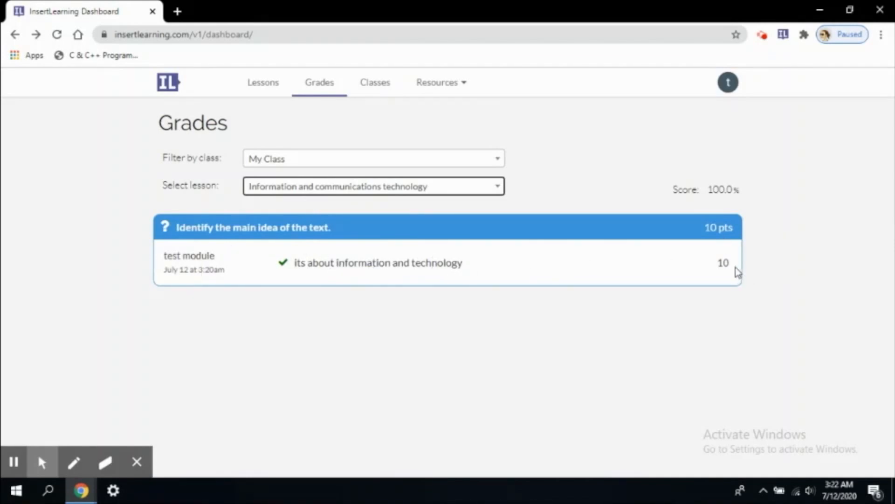
{"action": "left_click", "coordinate": [377, 89]}
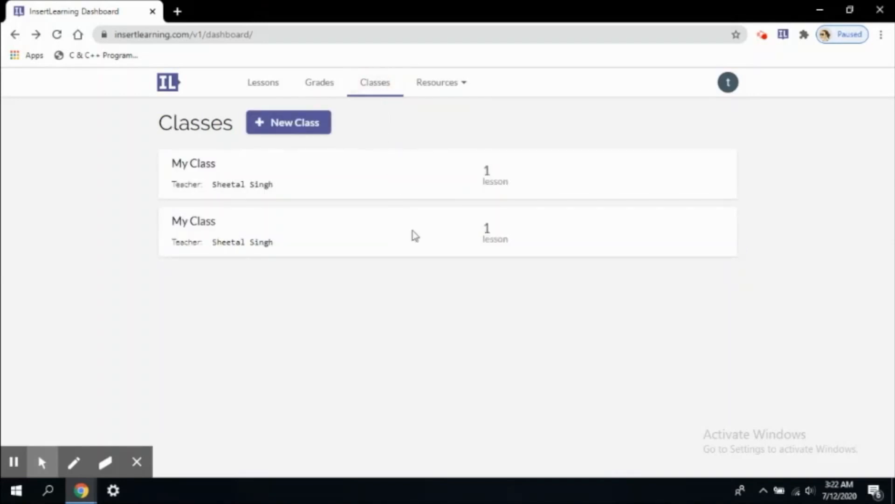
{"action": "left_click", "coordinate": [449, 84]}
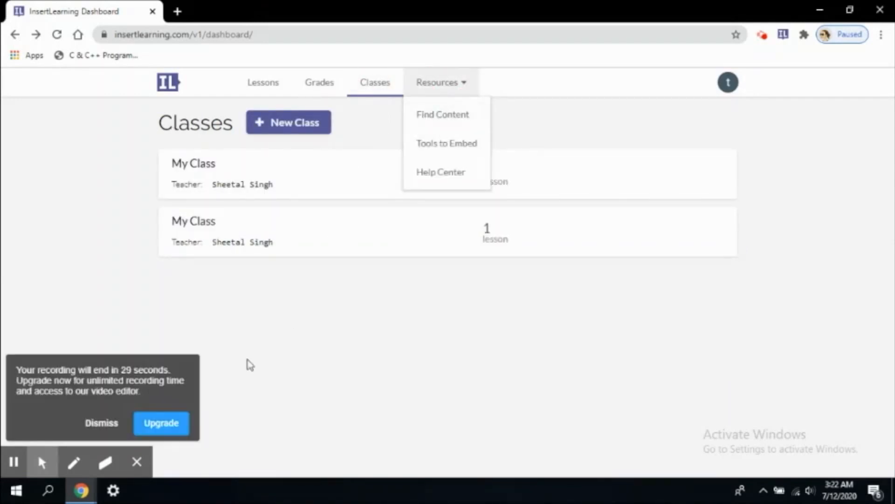
{"action": "left_click", "coordinate": [102, 423]}
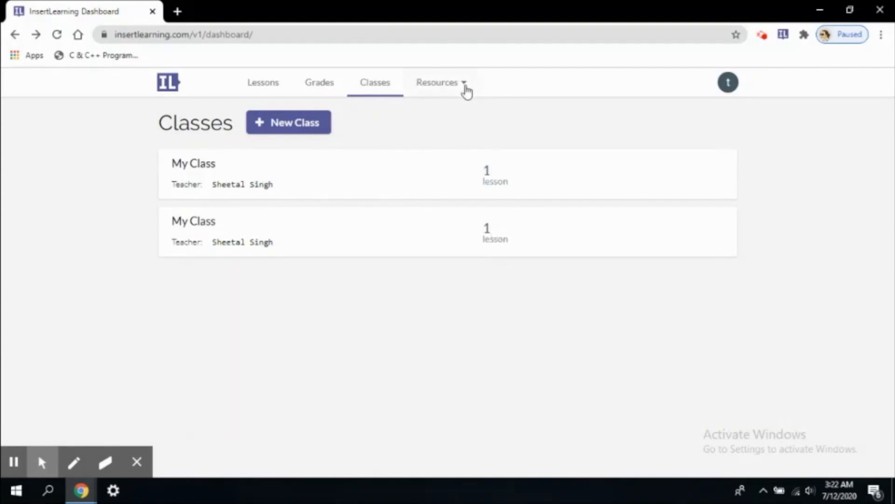
{"action": "left_click", "coordinate": [439, 86]}
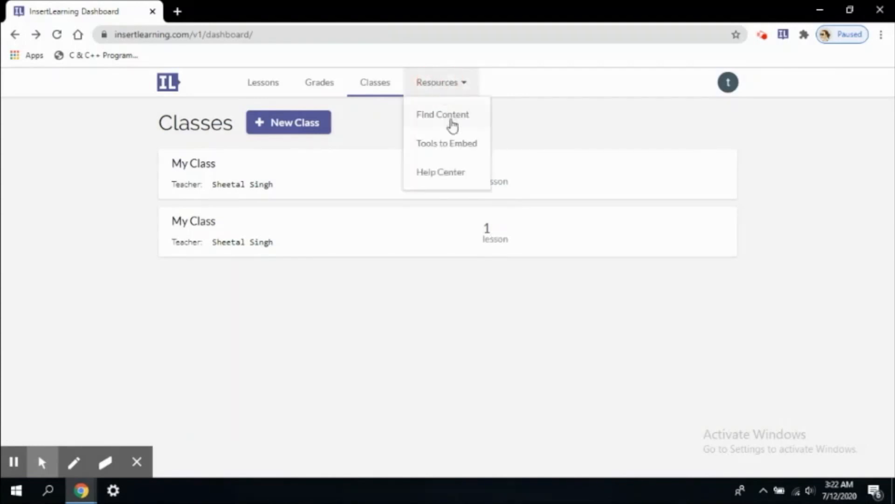